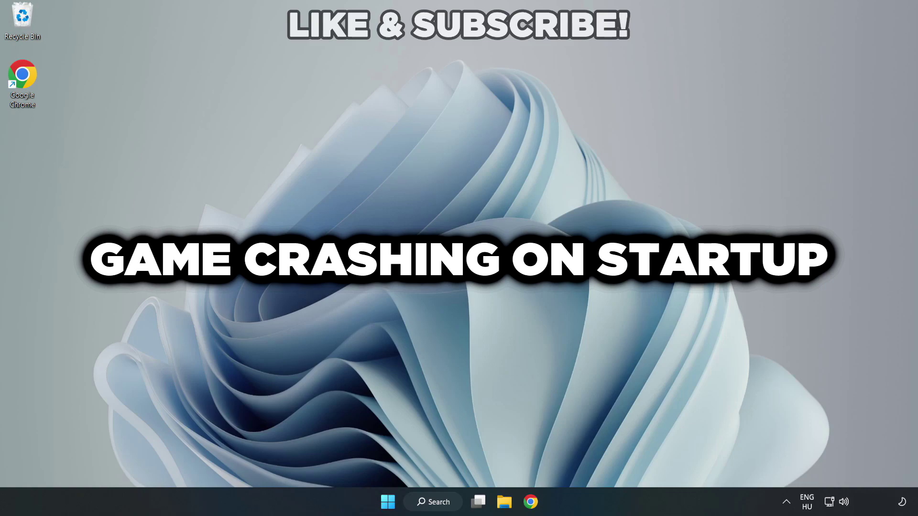
Step: Open Device Manager through a system search for "device manager" and move its window to the middle of the desktop
{"action": "left_click", "coordinate": [438, 504]}
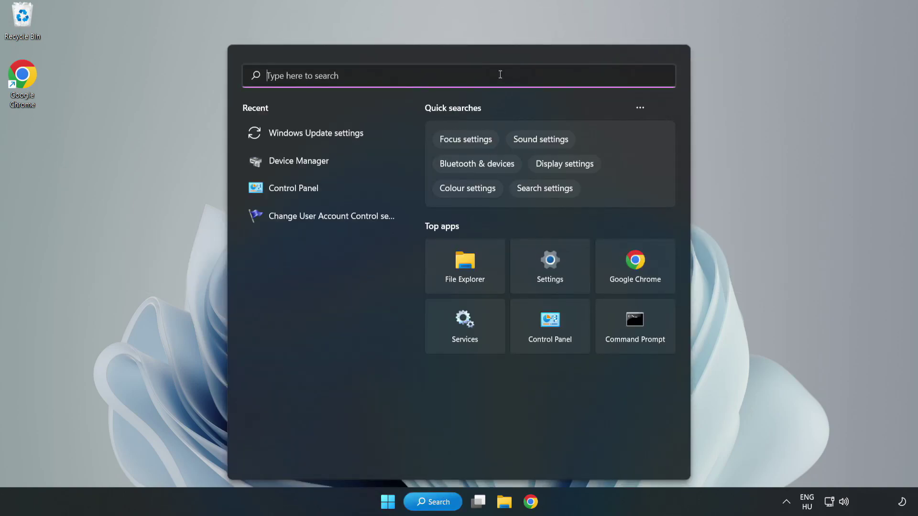
{"action": "type", "text": "devi"}
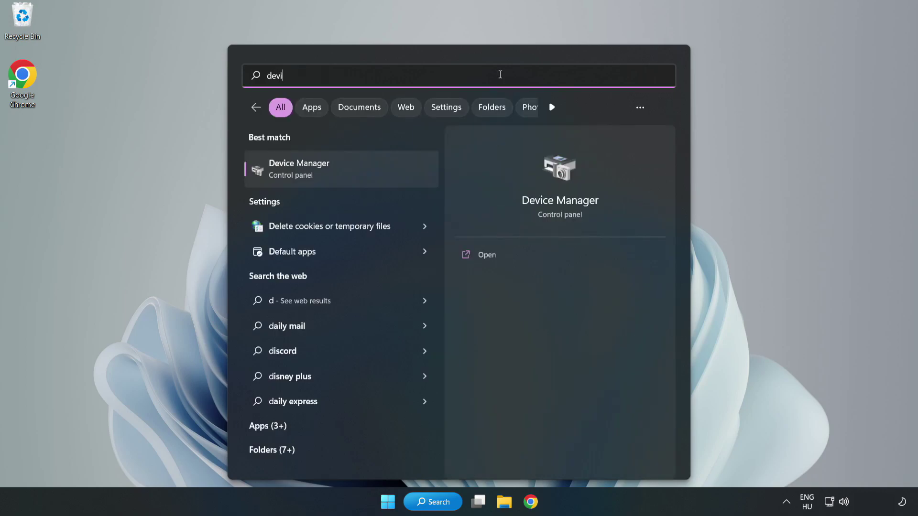
{"action": "type", "text": "ce manager"}
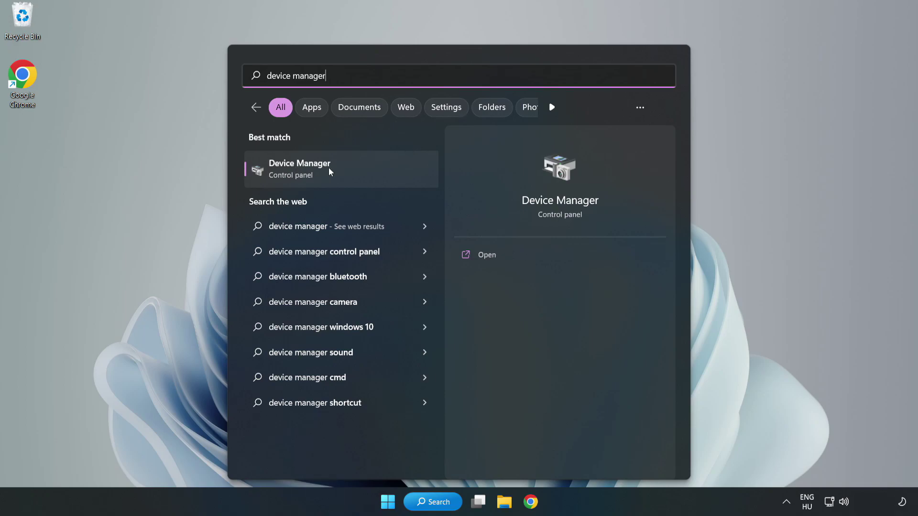
{"action": "left_click", "coordinate": [341, 178]}
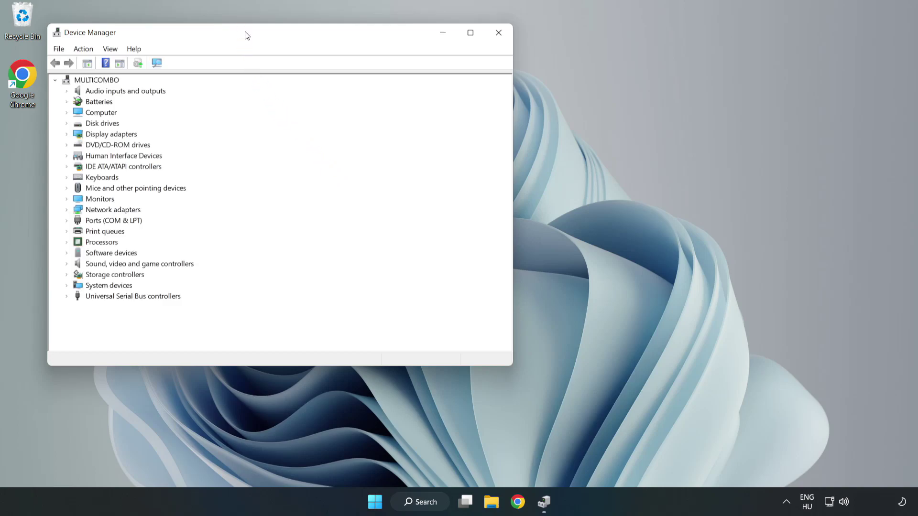
{"action": "left_click_drag", "start_coordinate": [246, 35], "coordinate": [410, 82]}
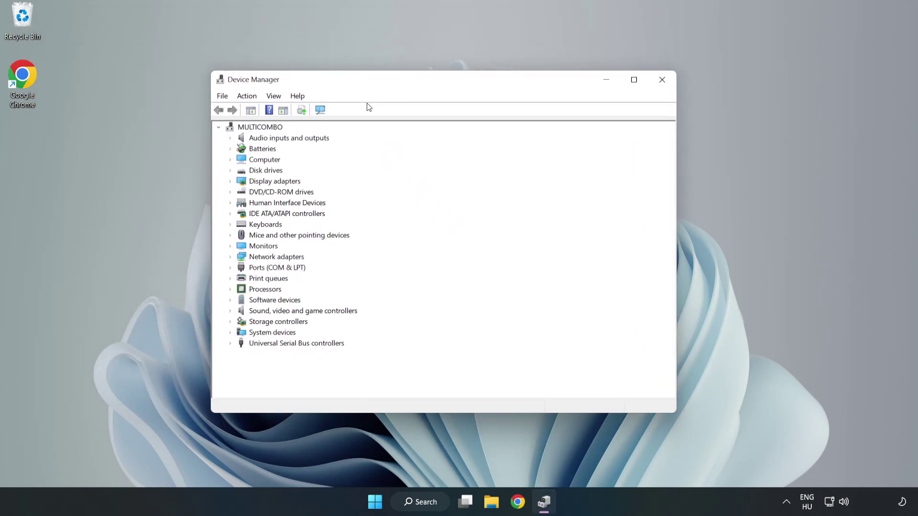
Step: Update the driver of the VMware SVGA 3D display adapter with an automatic driver search, and close Device Manager
{"action": "left_click", "coordinate": [246, 183]}
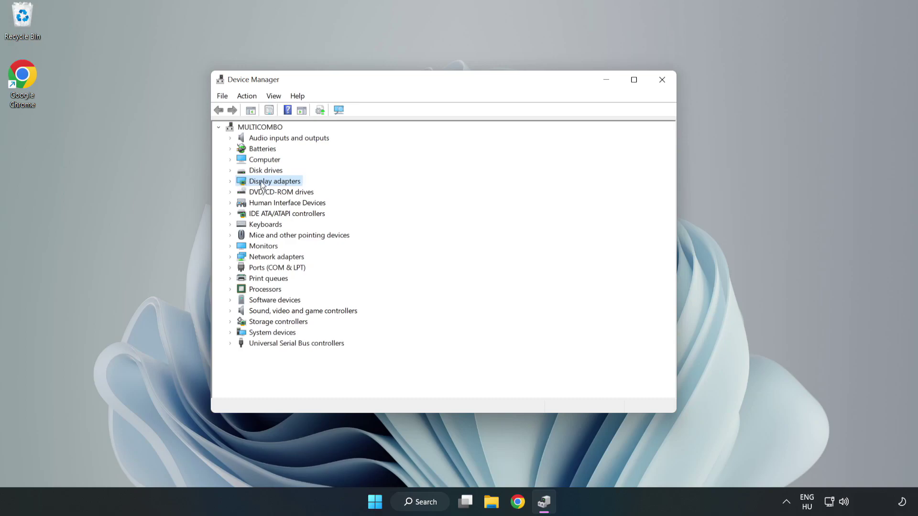
{"action": "left_click", "coordinate": [231, 183]}
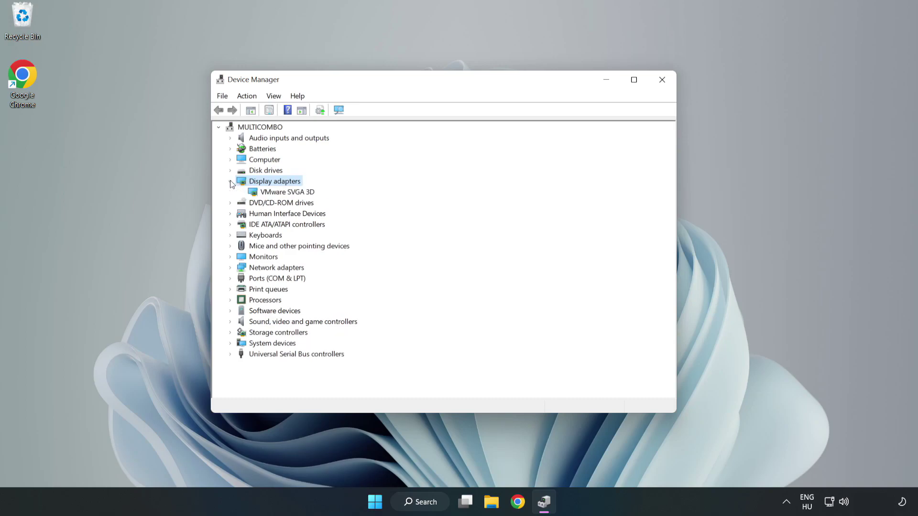
{"action": "left_click", "coordinate": [234, 193]}
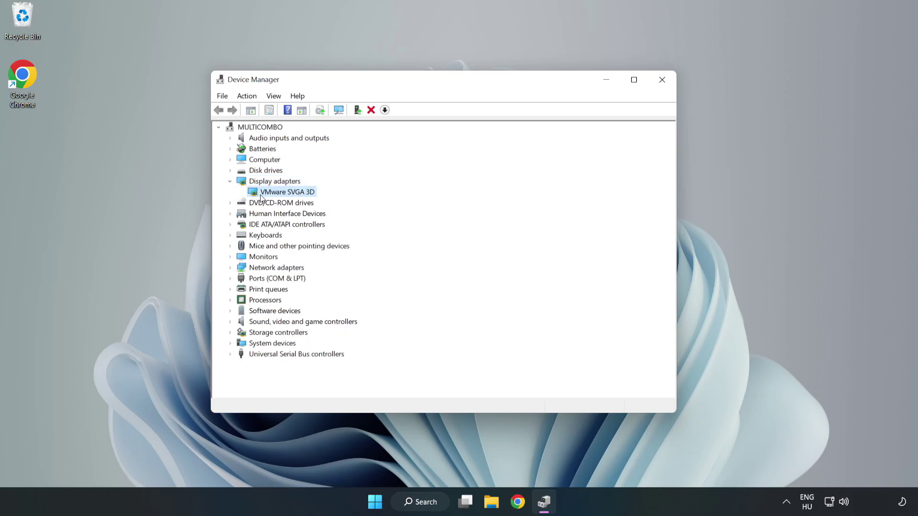
{"action": "right_click", "coordinate": [285, 195]}
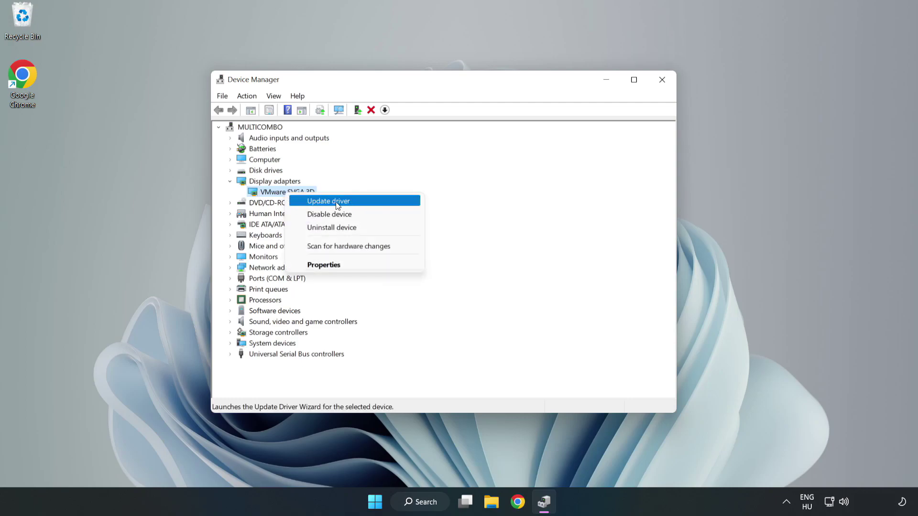
{"action": "left_click", "coordinate": [356, 204]}
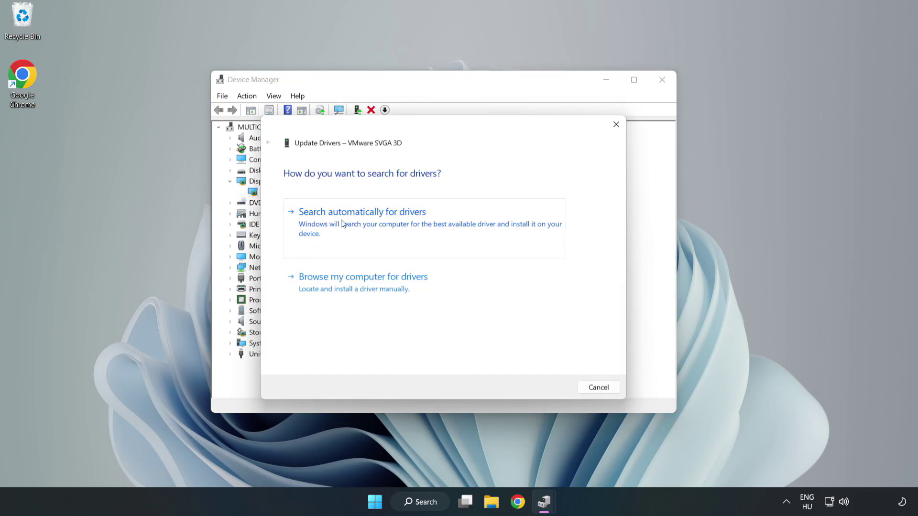
{"action": "left_click", "coordinate": [365, 223]}
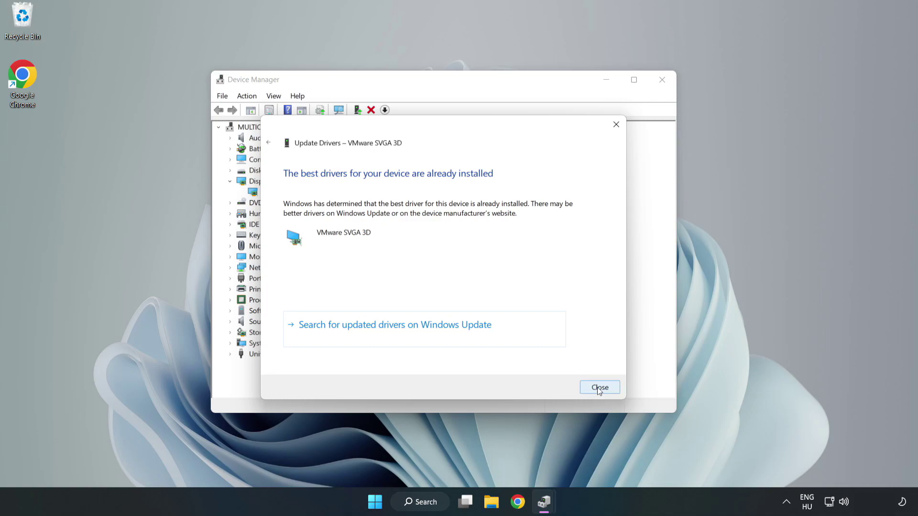
{"action": "left_click", "coordinate": [599, 388]}
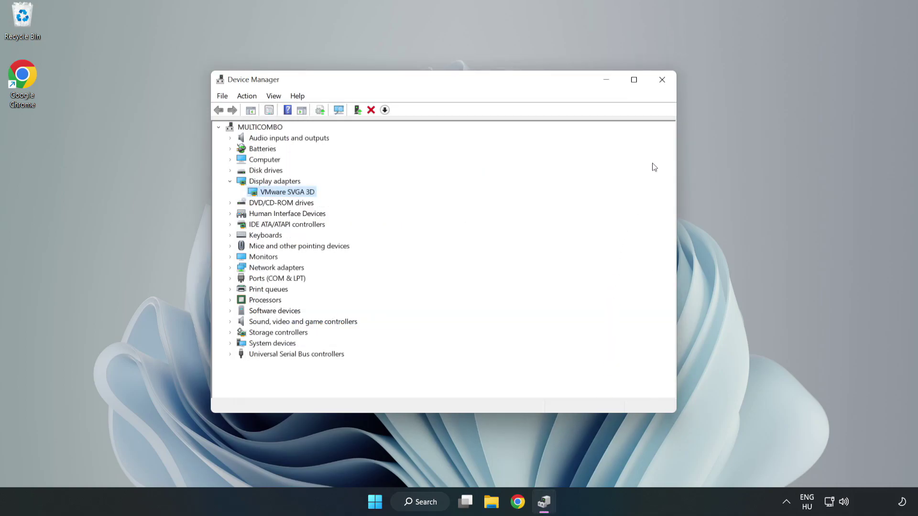
{"action": "left_click", "coordinate": [662, 80]}
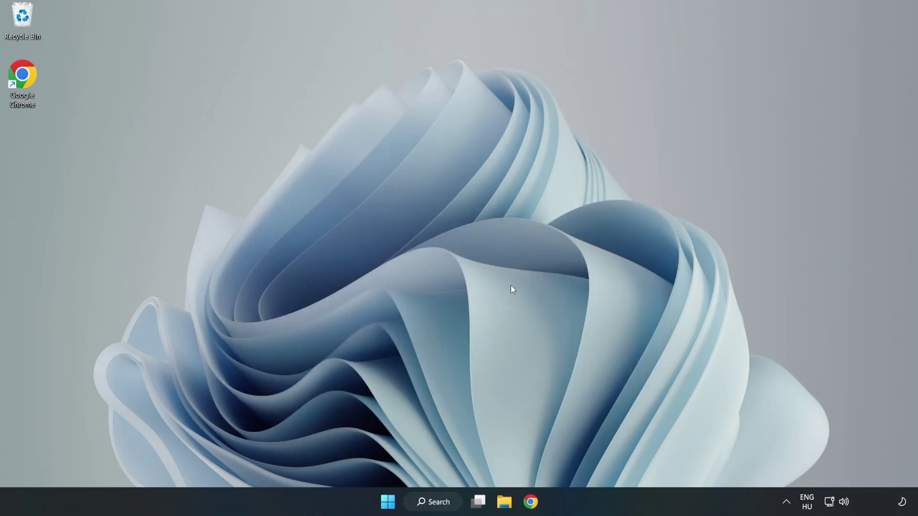
Step: Search the system for "updates", open Windows Update settings, check for updates, and close the settings
{"action": "left_click", "coordinate": [436, 505]}
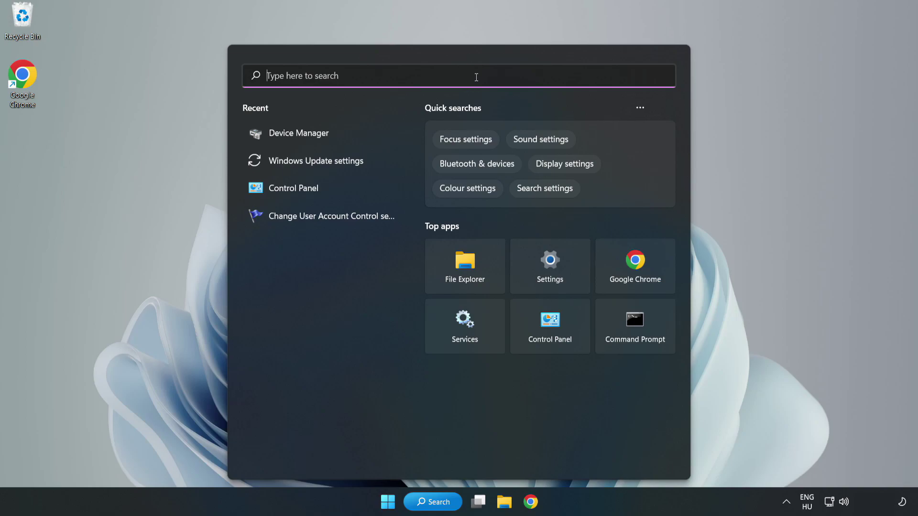
{"action": "type", "text": "updates"}
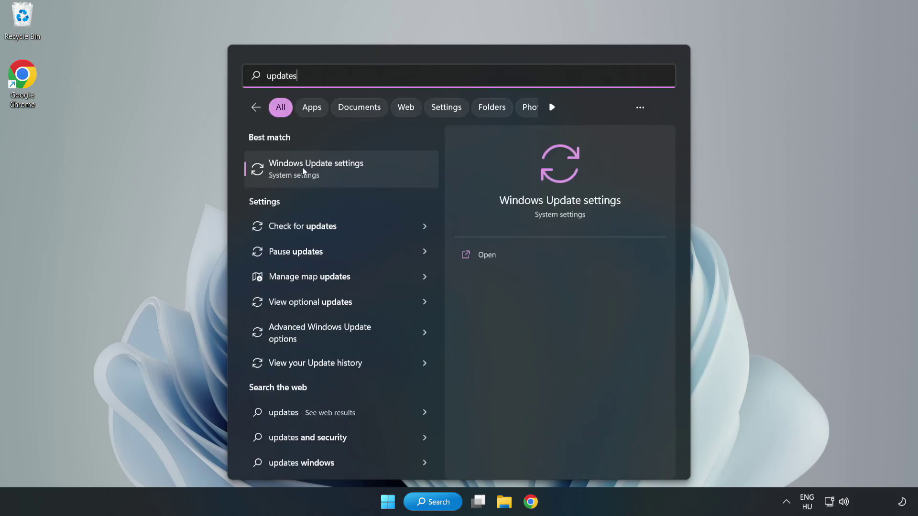
{"action": "left_click", "coordinate": [326, 170]}
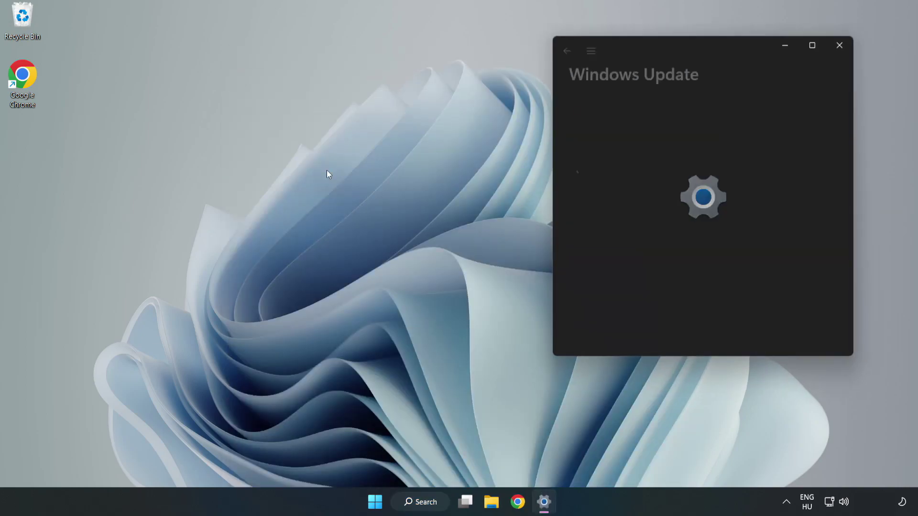
{"action": "left_click", "coordinate": [813, 45]}
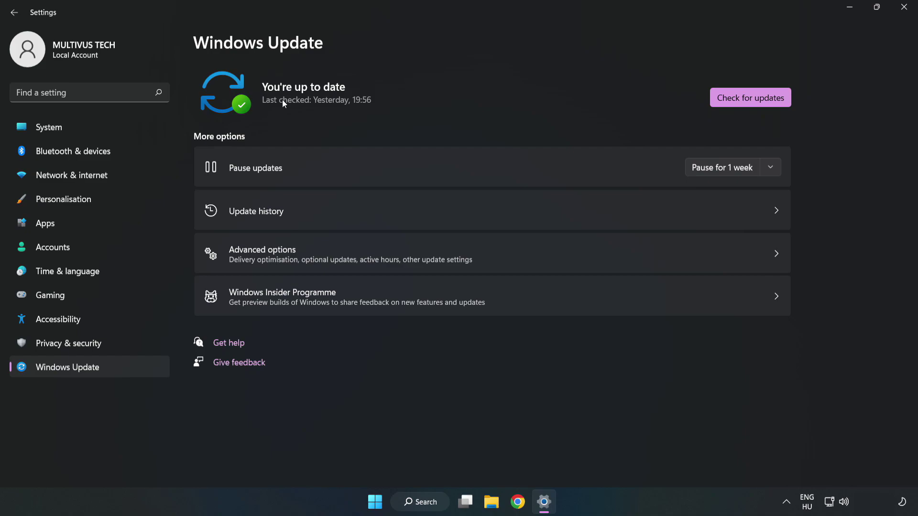
{"action": "left_click", "coordinate": [753, 100]}
{"action": "left_click", "coordinate": [904, 7]}
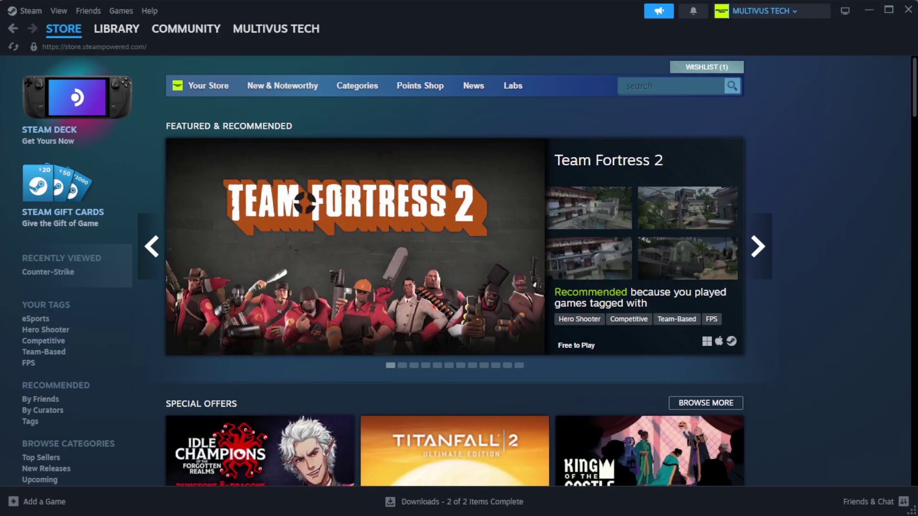
Step: In the Steam library, verify the integrity of the installed files of the favorite game YOUR NOT WORKING GAME
{"action": "mouse_move", "coordinate": [106, 38]}
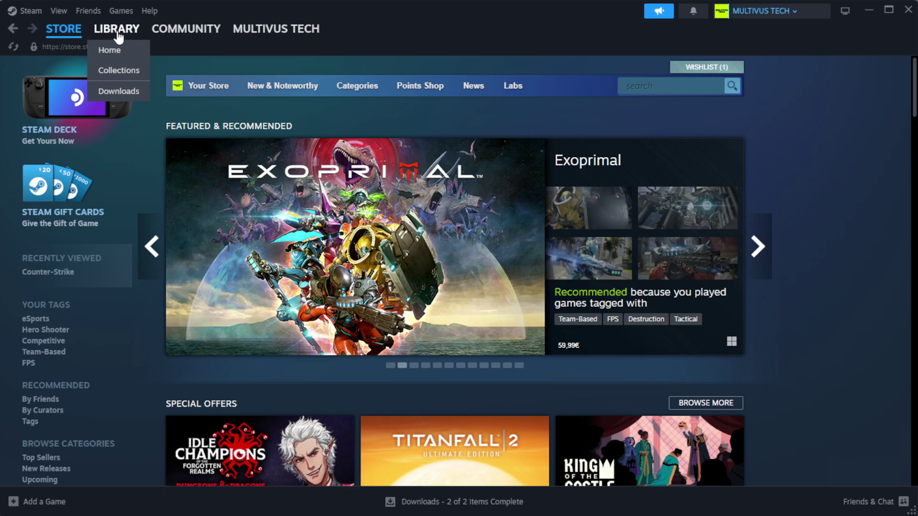
{"action": "left_click", "coordinate": [132, 51]}
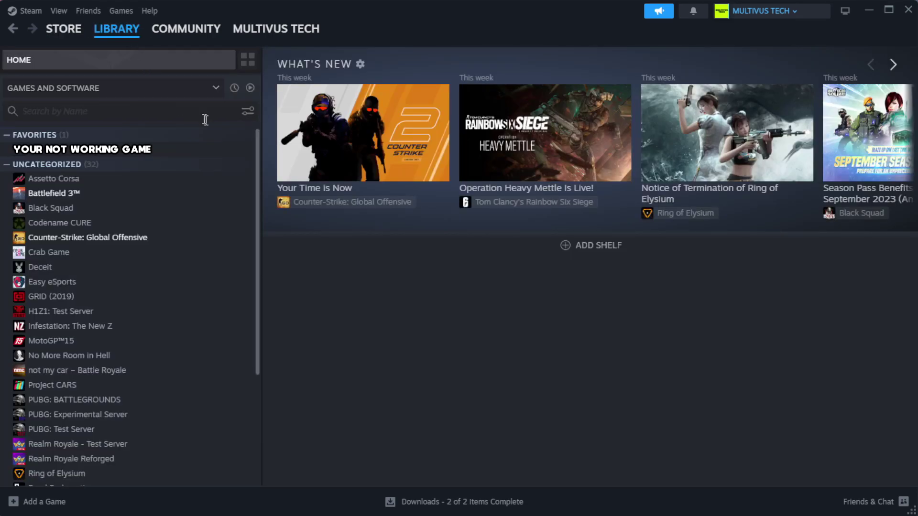
{"action": "right_click", "coordinate": [225, 152]}
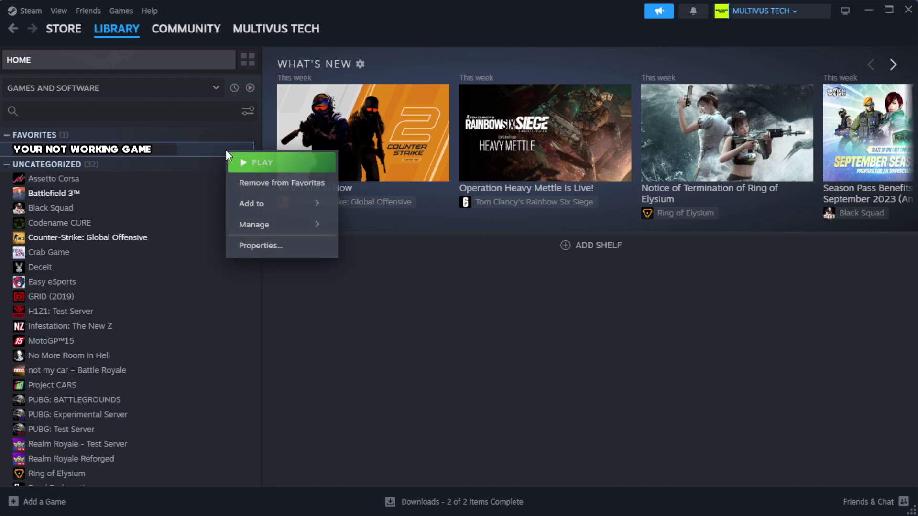
{"action": "left_click", "coordinate": [291, 247]}
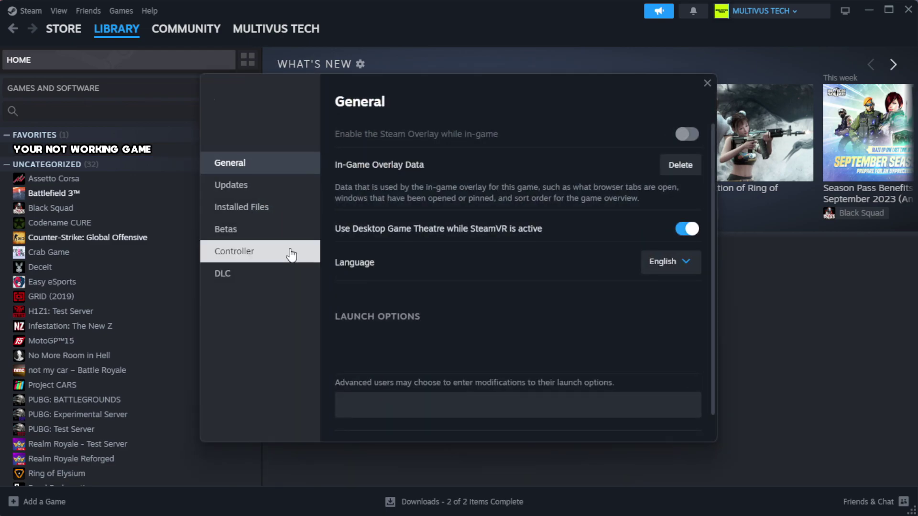
{"action": "left_click", "coordinate": [301, 217]}
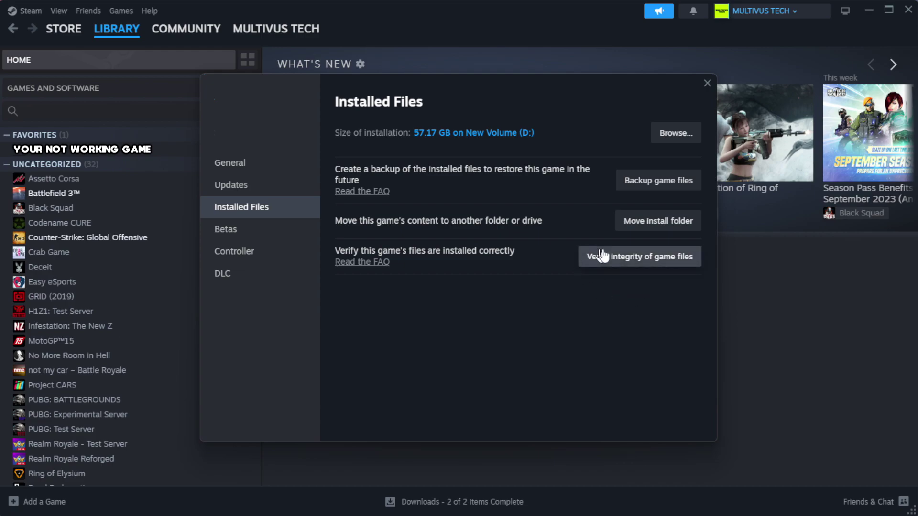
{"action": "left_click", "coordinate": [645, 264]}
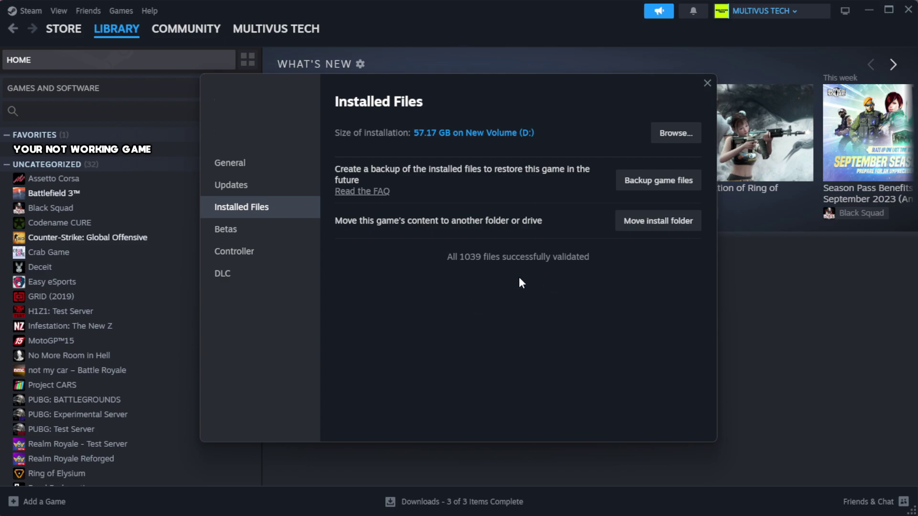
Step: Browse to the game's installation folder and open the properties of the YOUR NOT WORKING GAME shortcut, moving the dialog fully into view
{"action": "left_click", "coordinate": [672, 133]}
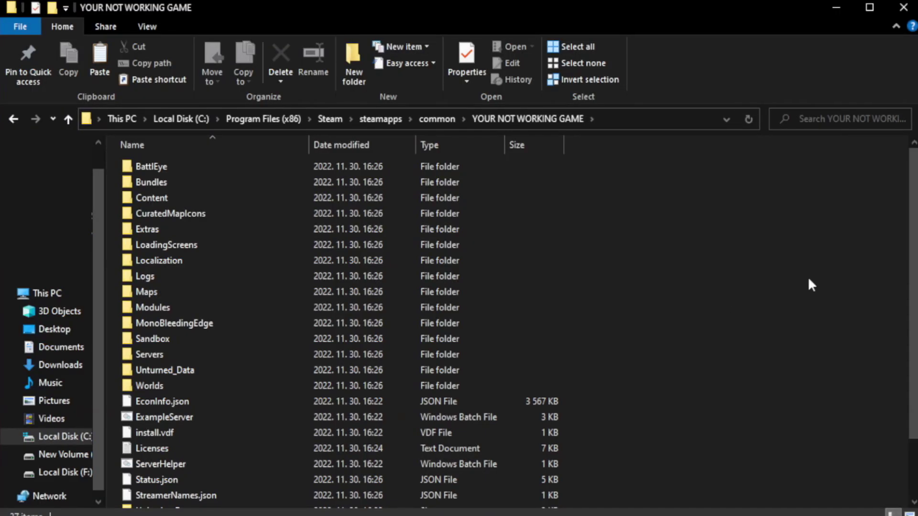
{"action": "left_click_drag", "start_coordinate": [915, 258], "coordinate": [914, 330]}
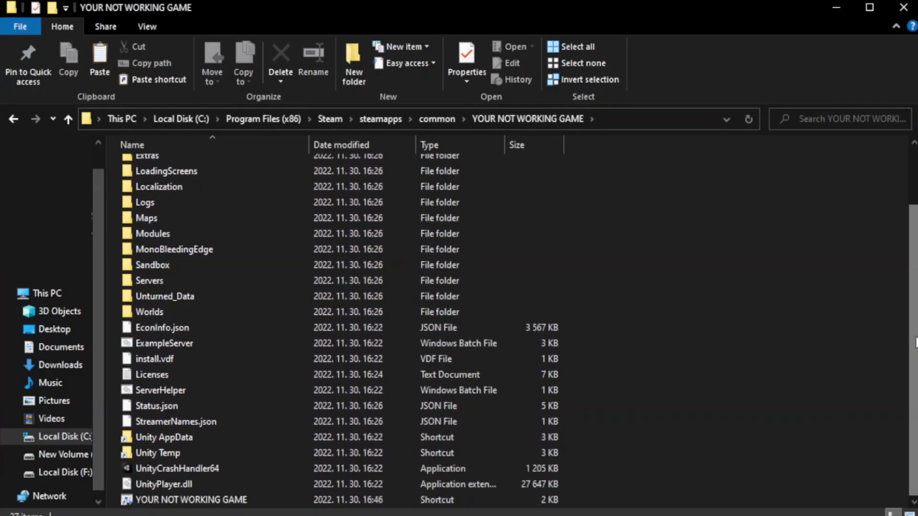
{"action": "left_click", "coordinate": [366, 502]}
{"action": "key", "text": "ctrl+c"}
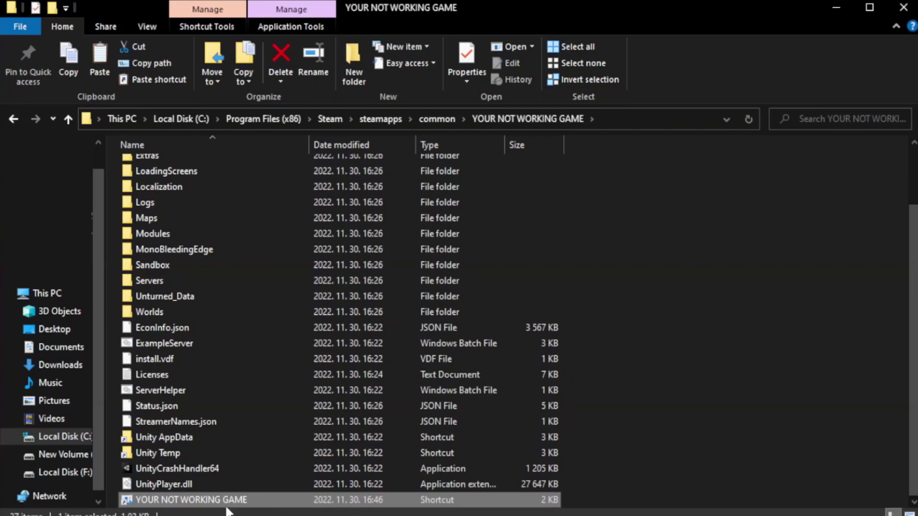
{"action": "right_click", "coordinate": [308, 501]}
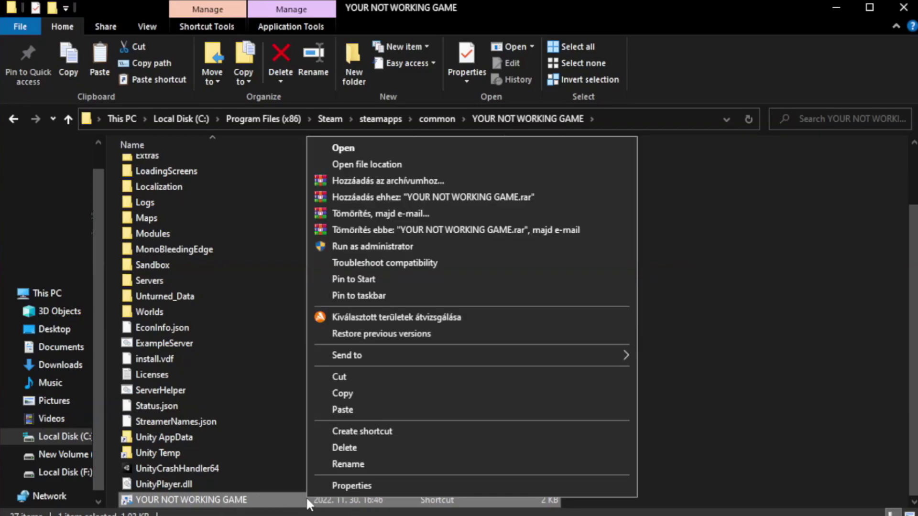
{"action": "left_click", "coordinate": [467, 483]}
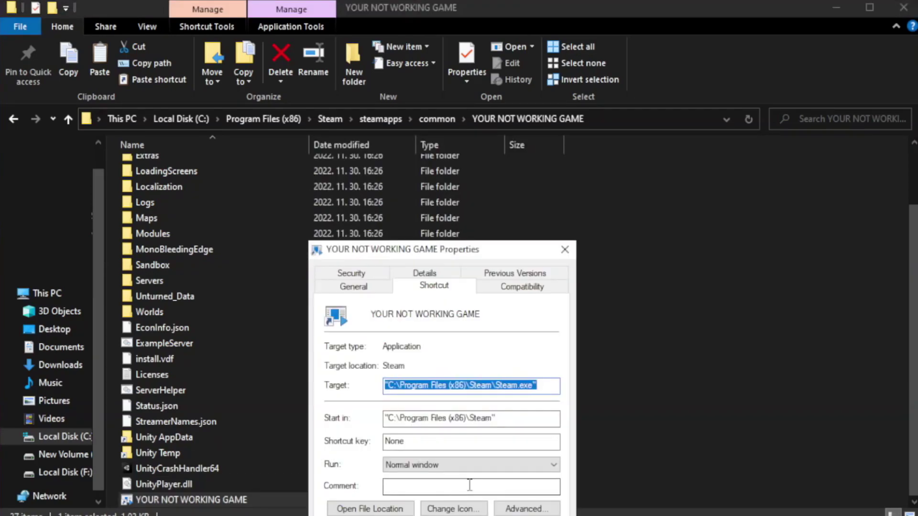
{"action": "left_click_drag", "start_coordinate": [460, 254], "coordinate": [464, 100]}
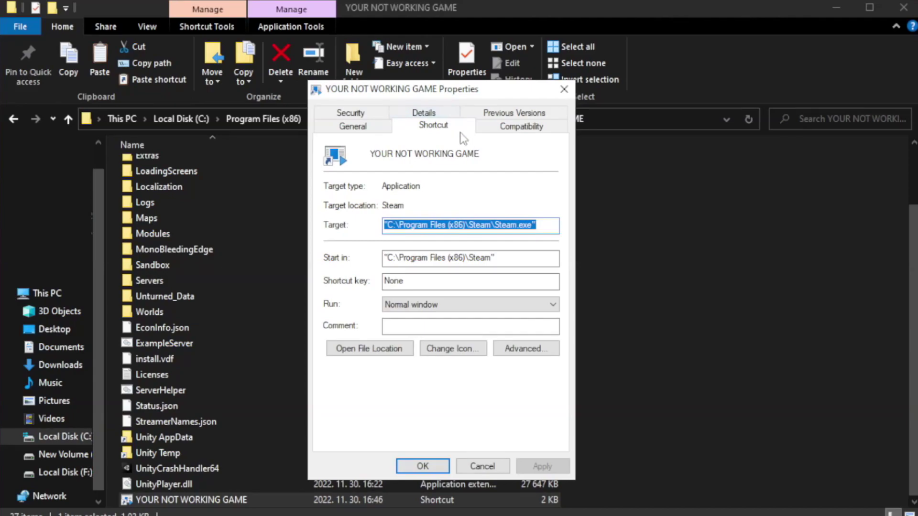
Step: Enable compatibility mode for Windows 8 and disable fullscreen optimizations for the game shortcut
{"action": "left_click", "coordinate": [516, 128]}
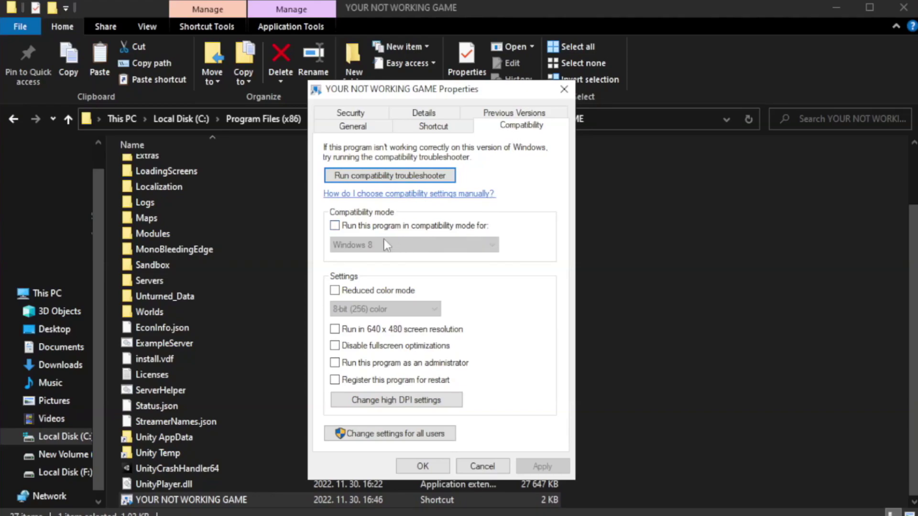
{"action": "left_click", "coordinate": [363, 225]}
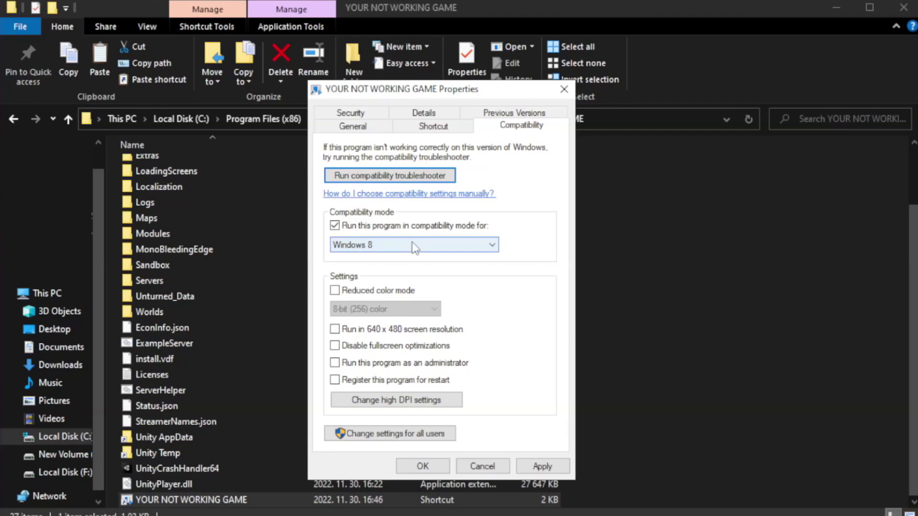
{"action": "left_click", "coordinate": [376, 245]}
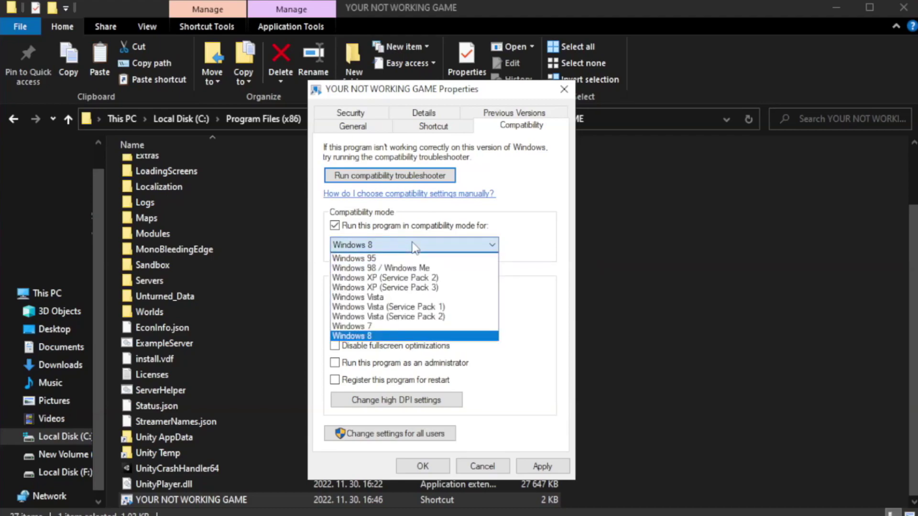
{"action": "left_click", "coordinate": [390, 337]}
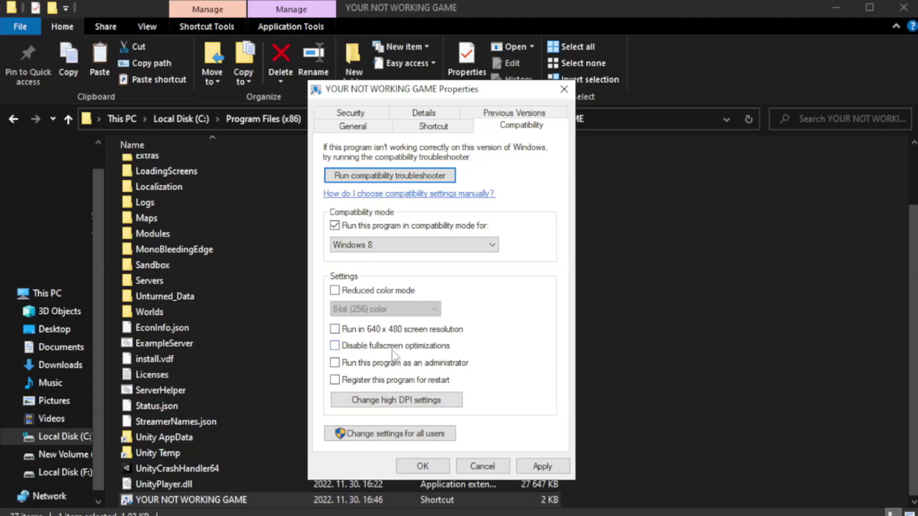
{"action": "left_click", "coordinate": [359, 352]}
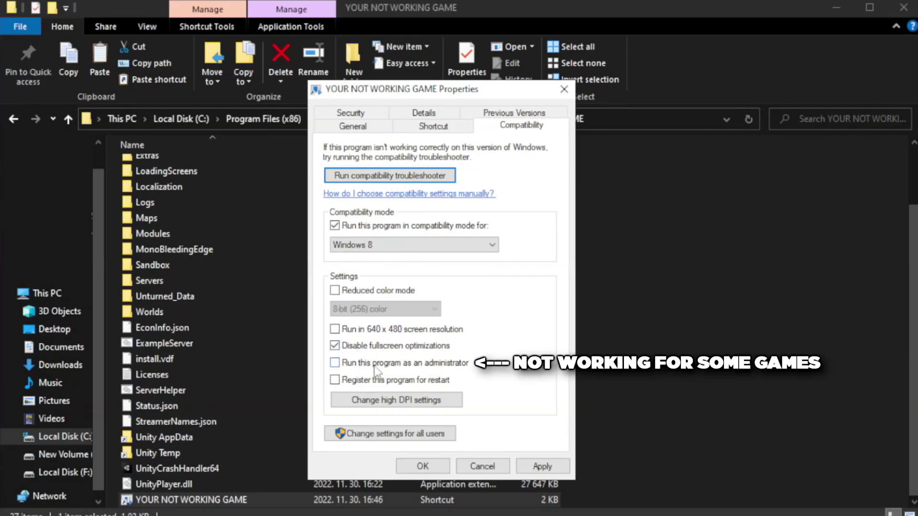
Step: Set the game shortcut to run as an administrator, then apply the compatibility settings and close the properties
{"action": "left_click", "coordinate": [360, 365]}
{"action": "left_click", "coordinate": [544, 468]}
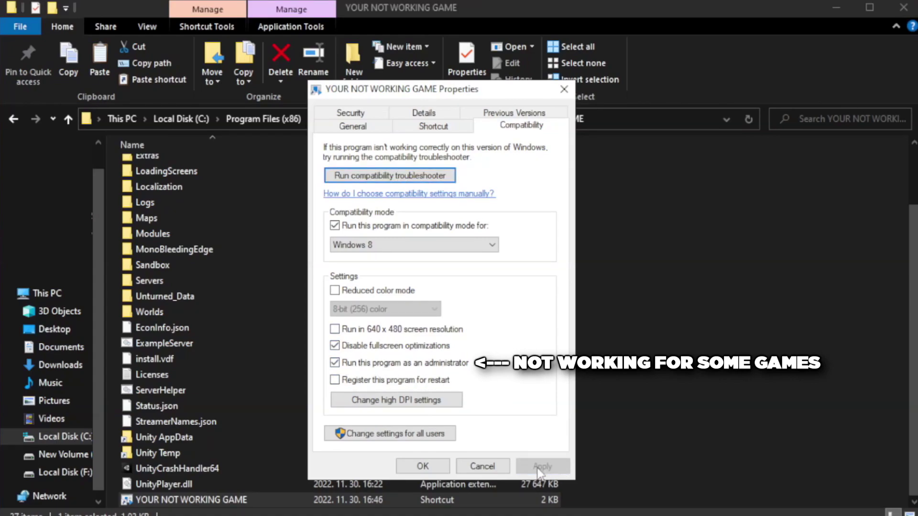
{"action": "left_click", "coordinate": [421, 468]}
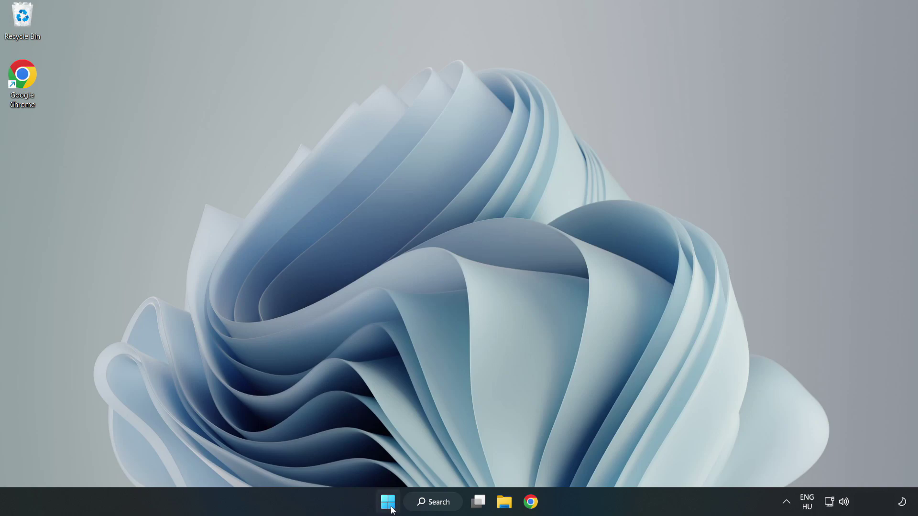
Step: In Task Manager, disable Cortana, Microsoft Edge, Microsoft Teams and Phone Link as startup apps, and close it
{"action": "right_click", "coordinate": [390, 506]}
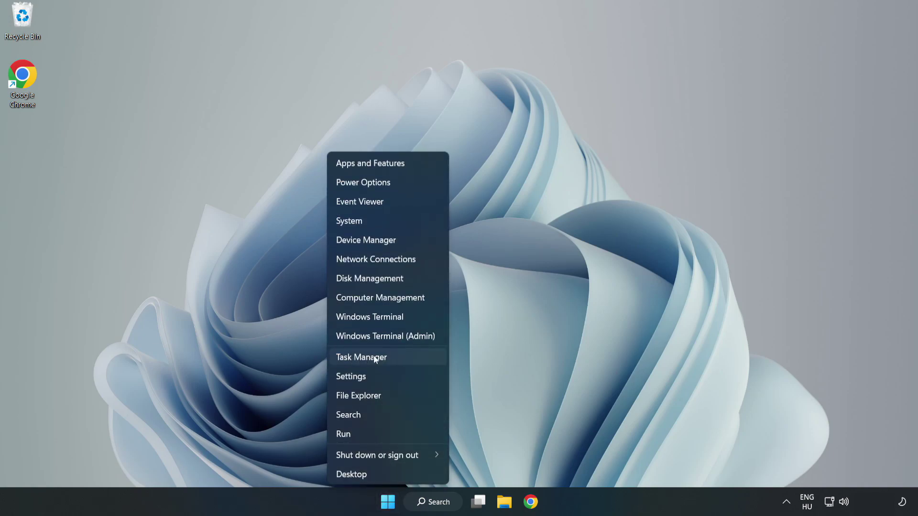
{"action": "left_click", "coordinate": [388, 358]}
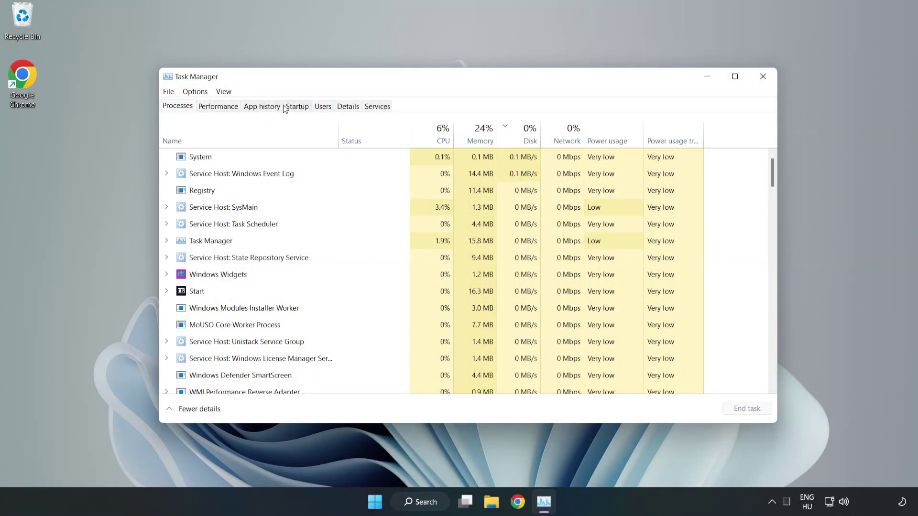
{"action": "left_click", "coordinate": [298, 109]}
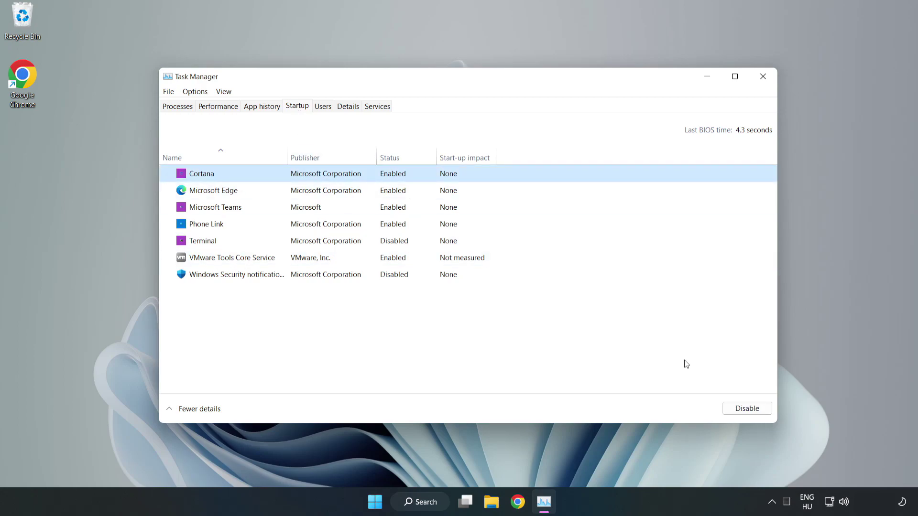
{"action": "left_click", "coordinate": [736, 408]}
{"action": "left_click", "coordinate": [400, 191]}
{"action": "left_click", "coordinate": [736, 407]}
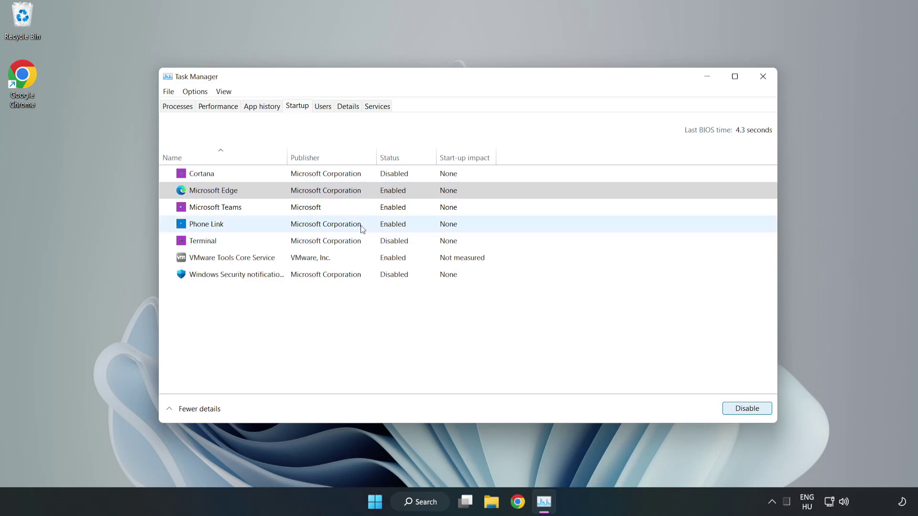
{"action": "left_click", "coordinate": [313, 208]}
{"action": "left_click", "coordinate": [727, 404]}
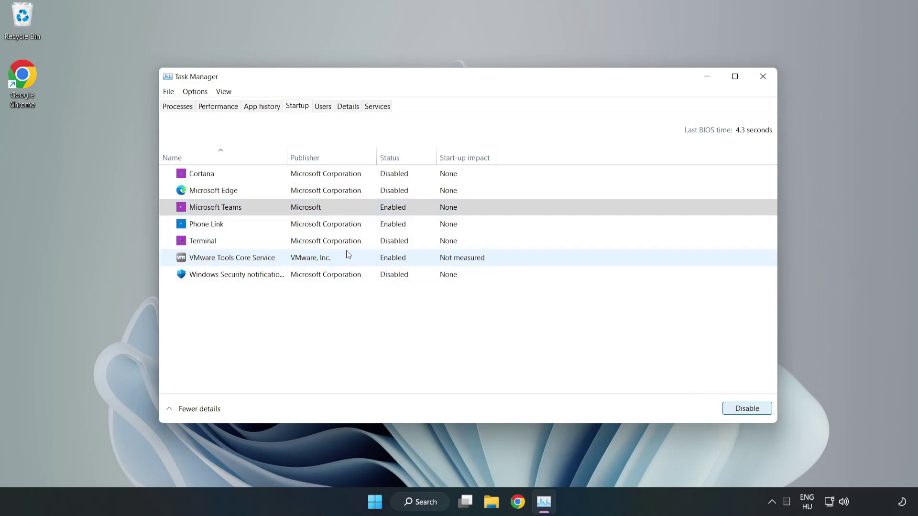
{"action": "left_click", "coordinate": [321, 232]}
{"action": "left_click", "coordinate": [760, 412]}
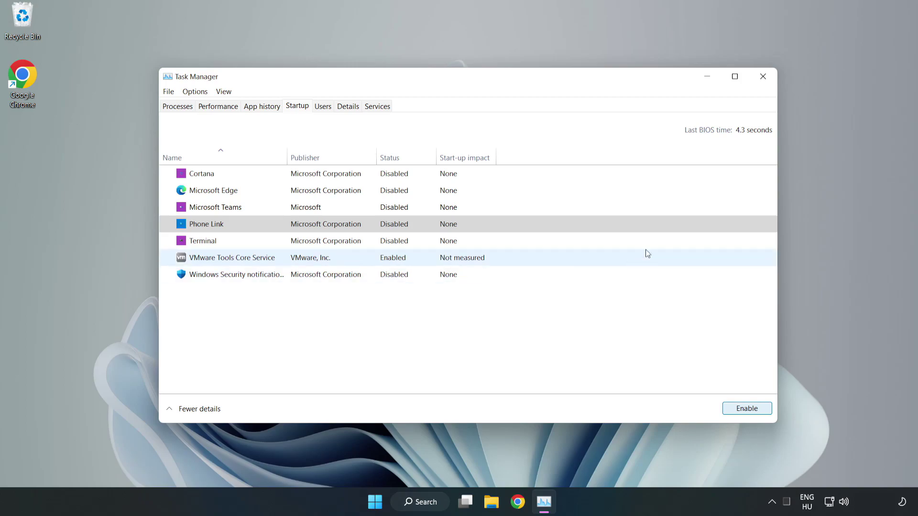
{"action": "left_click", "coordinate": [763, 78]}
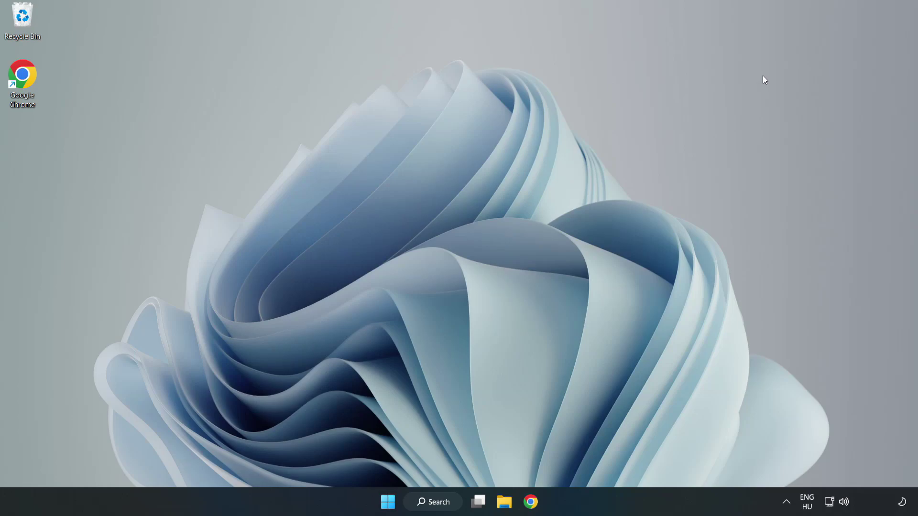
Step: Search the system for "security", open Windows Security, and go to the exclusions in the virus and threat protection settings
{"action": "left_click", "coordinate": [435, 508]}
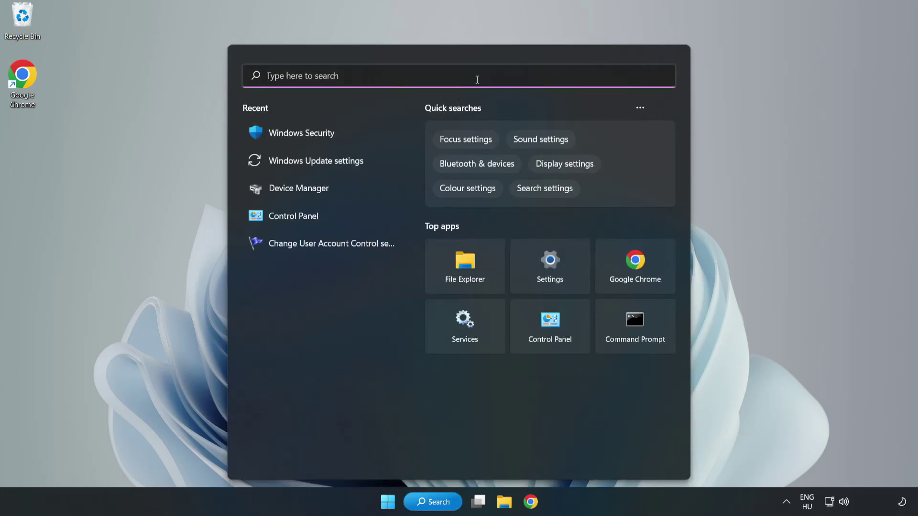
{"action": "type", "text": "secu"}
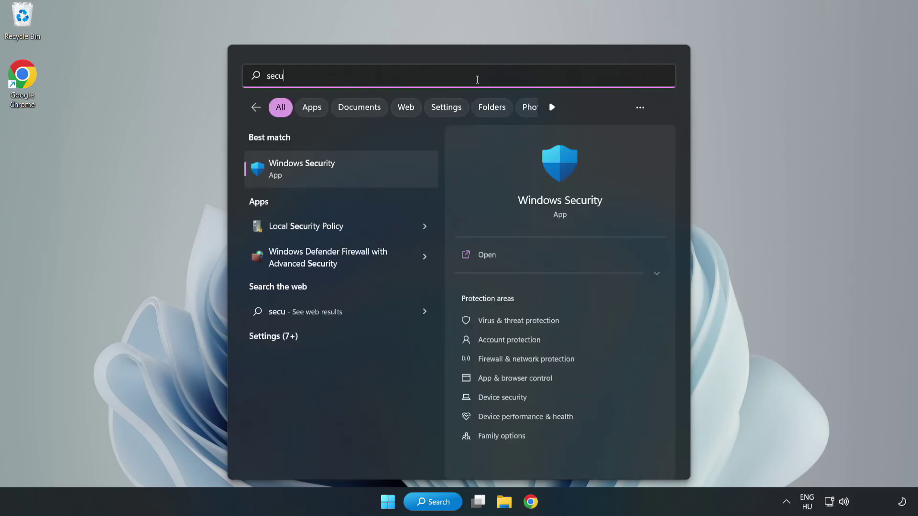
{"action": "type", "text": "rity"}
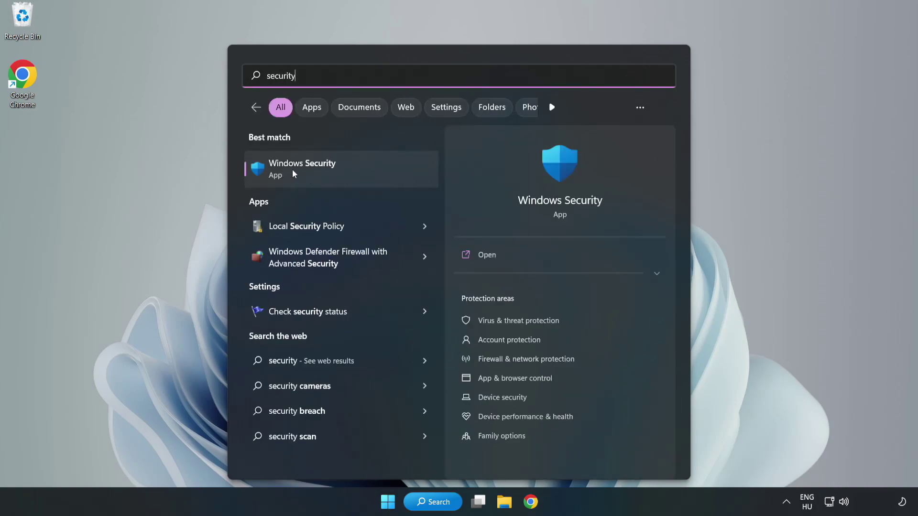
{"action": "left_click", "coordinate": [332, 175]}
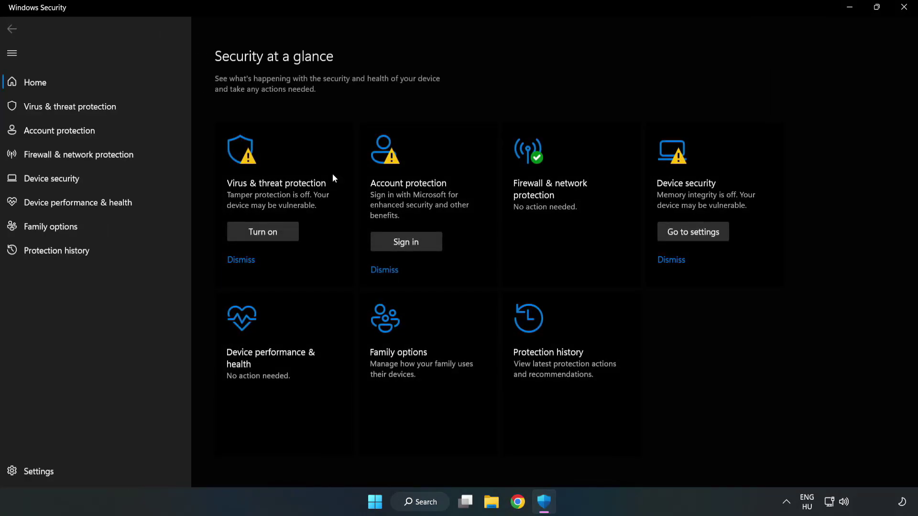
{"action": "left_click", "coordinate": [61, 112]}
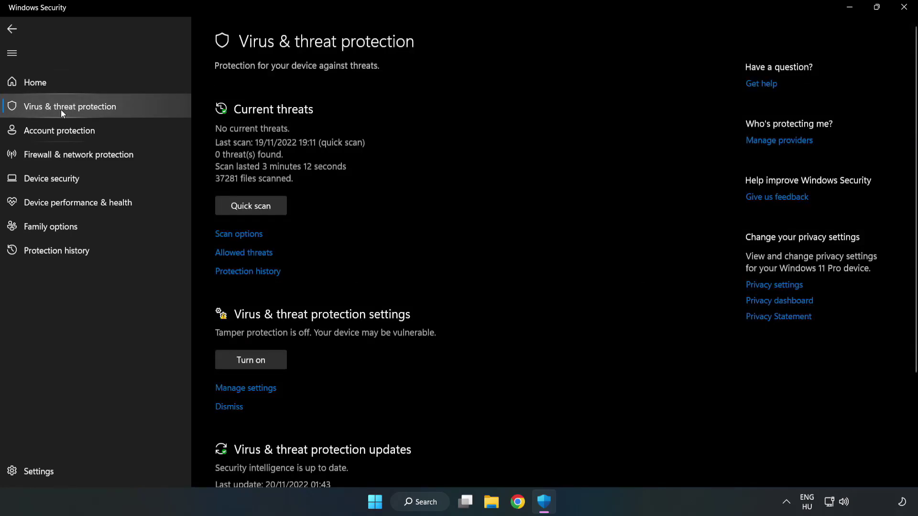
{"action": "scroll", "coordinate": [478, 185], "scroll_direction": "down", "scroll_amount": 3}
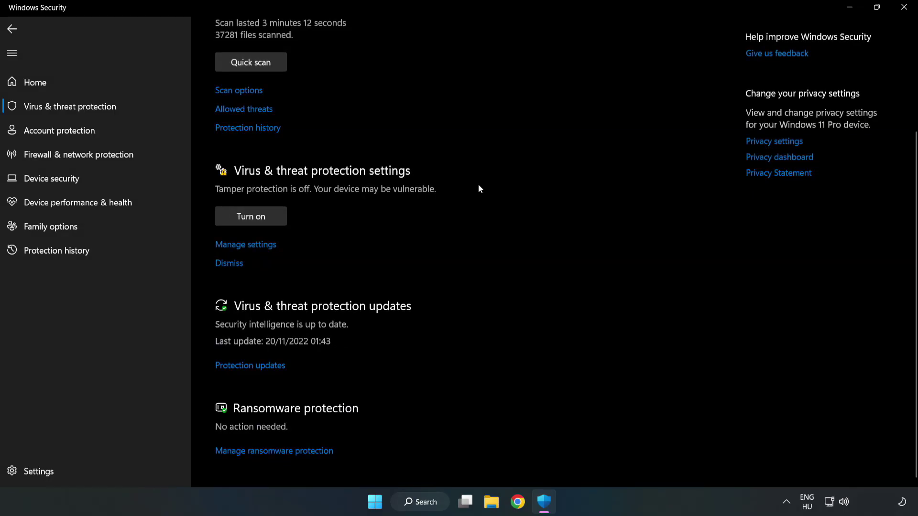
{"action": "left_click", "coordinate": [251, 246]}
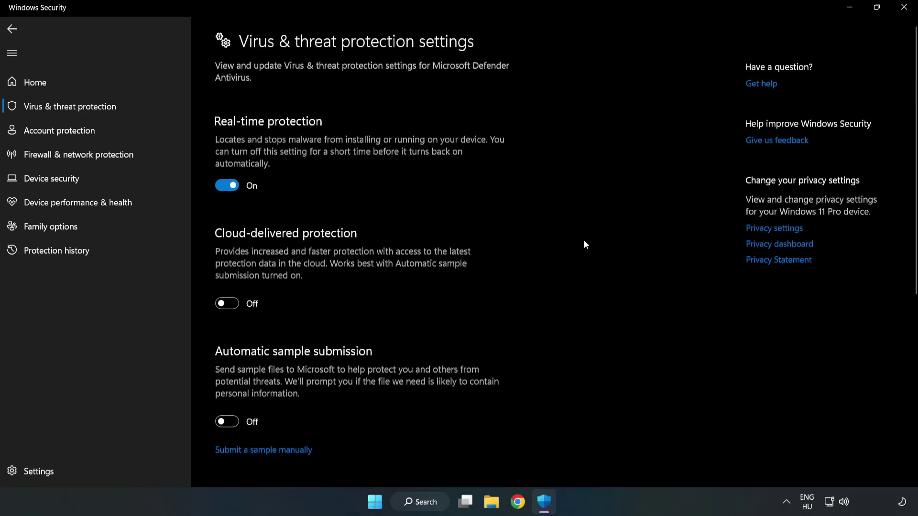
{"action": "scroll", "coordinate": [584, 241], "scroll_direction": "down", "scroll_amount": 6}
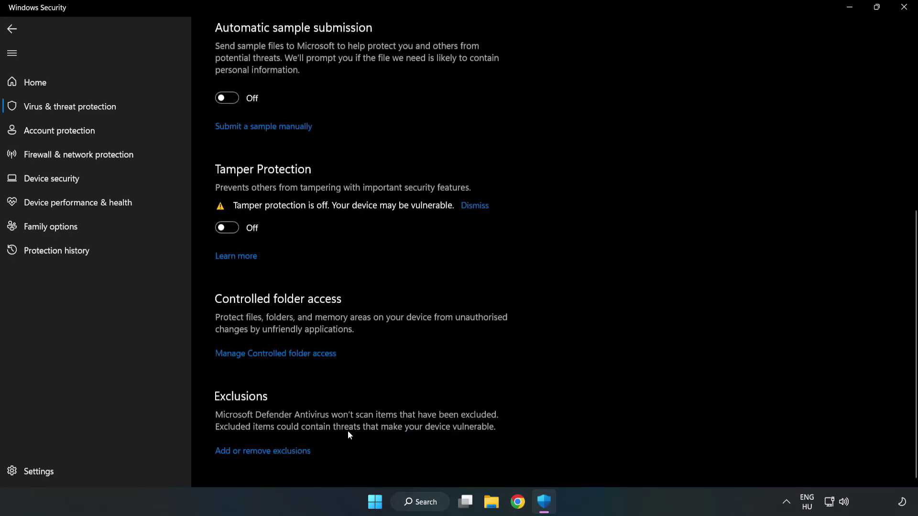
{"action": "left_click", "coordinate": [272, 452]}
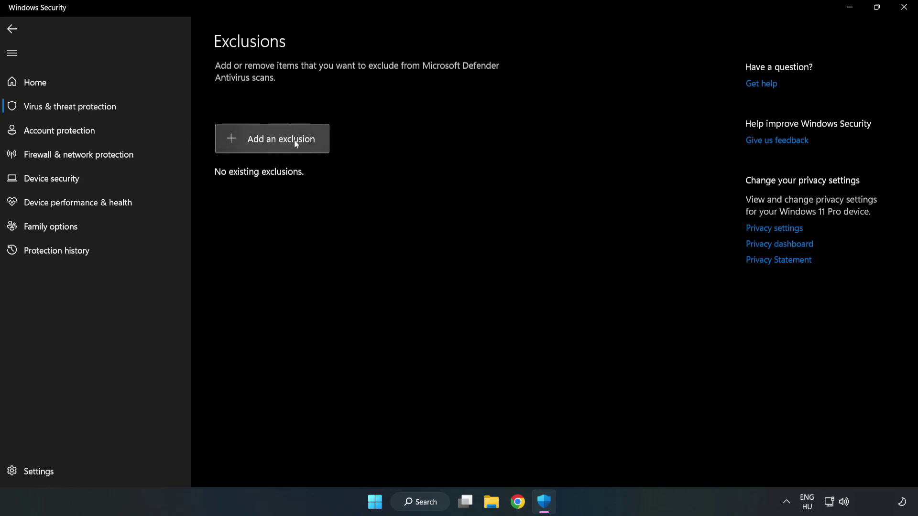
Step: Add the NOT WORKING APP shortcut from its folder in Program Files (x86) as a file exclusion, and close Windows Security
{"action": "left_click", "coordinate": [281, 143]}
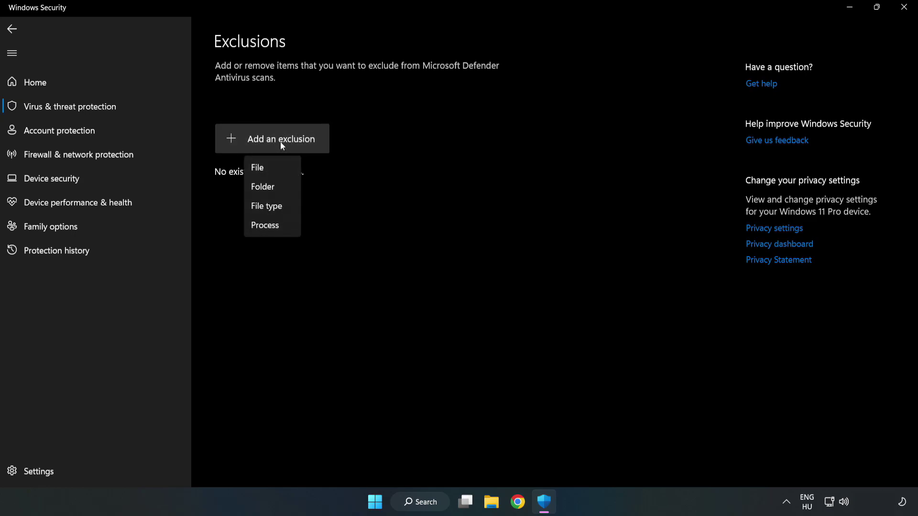
{"action": "left_click", "coordinate": [261, 170]}
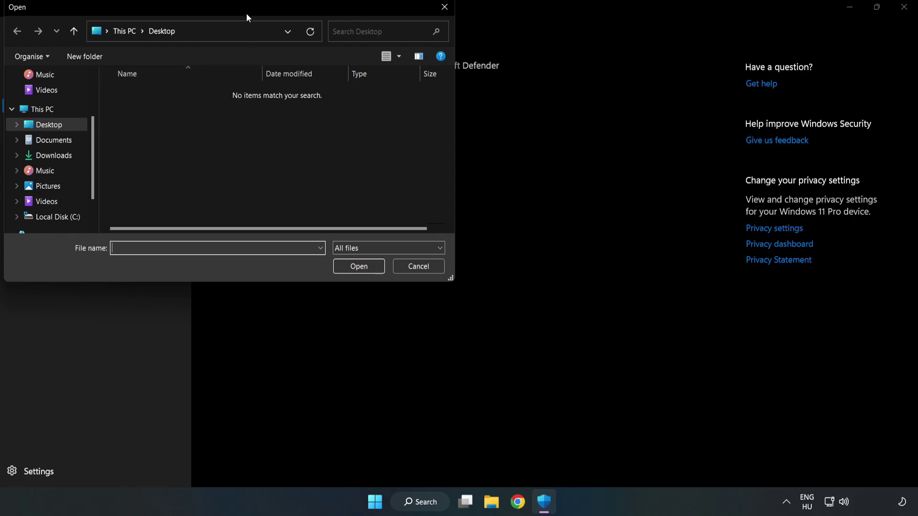
{"action": "left_click_drag", "start_coordinate": [246, 12], "coordinate": [422, 105]}
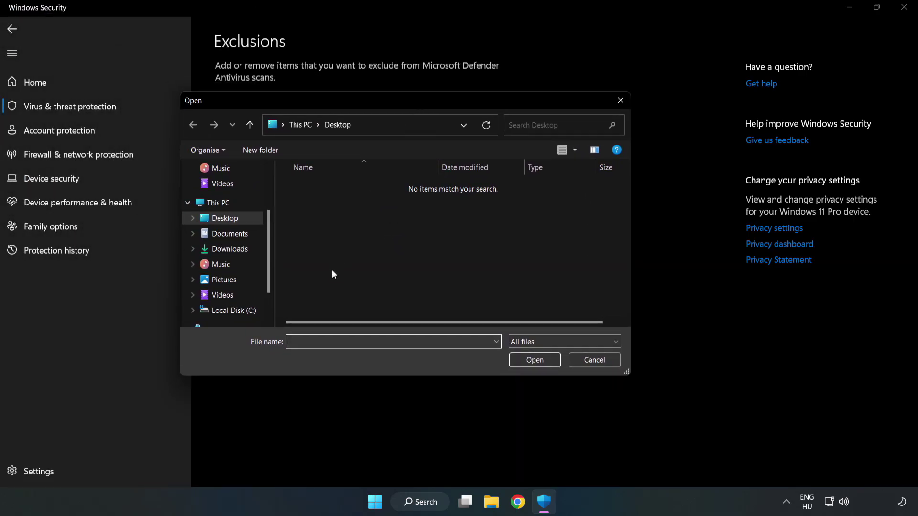
{"action": "left_click", "coordinate": [234, 311]}
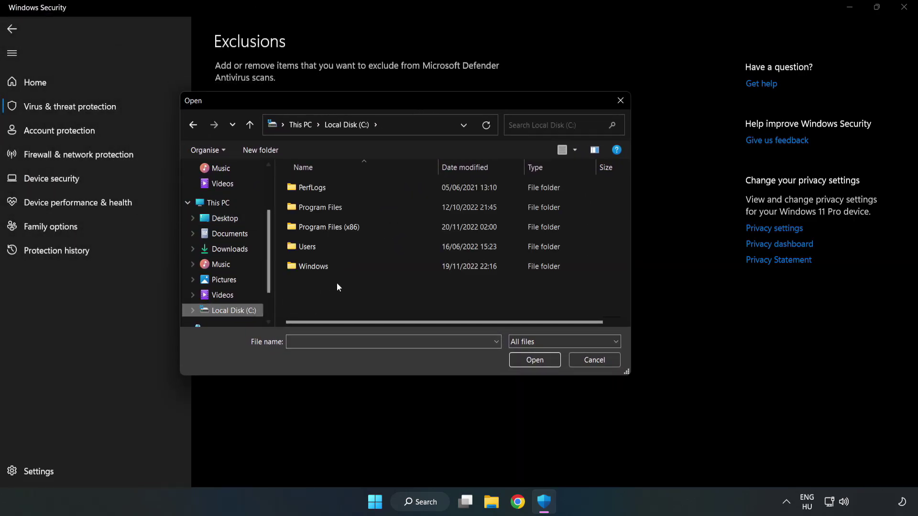
{"action": "double_click", "coordinate": [360, 228]}
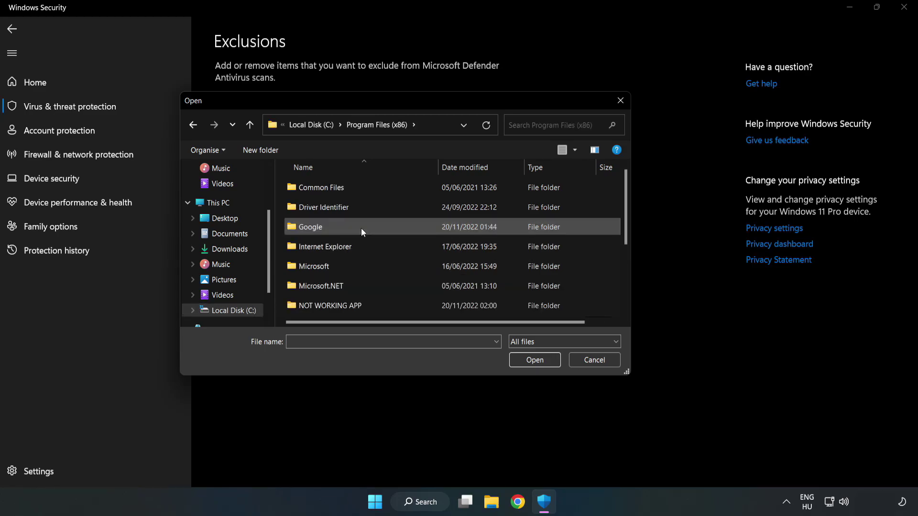
{"action": "double_click", "coordinate": [360, 305]}
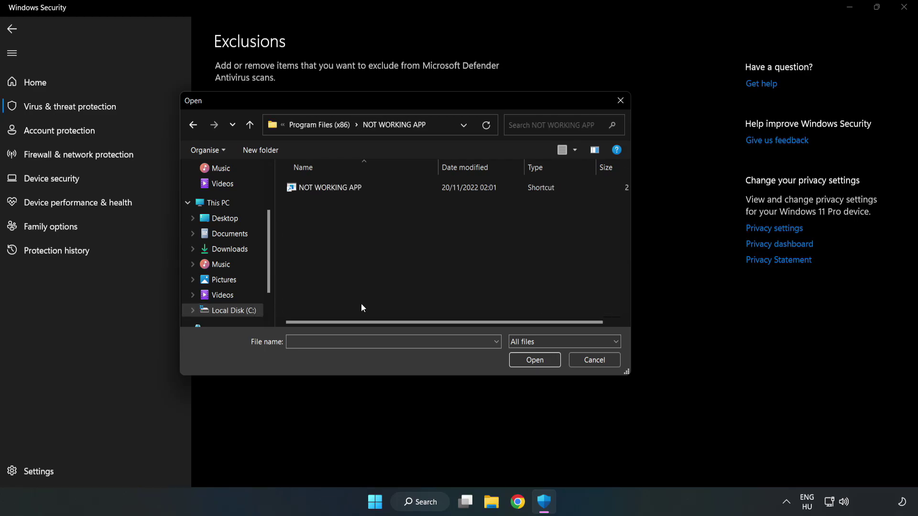
{"action": "left_click", "coordinate": [323, 188]}
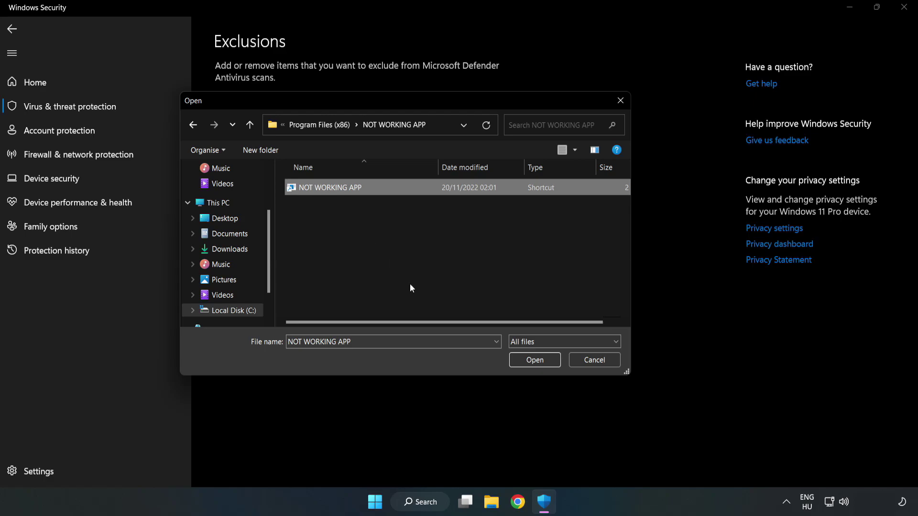
{"action": "left_click", "coordinate": [534, 361]}
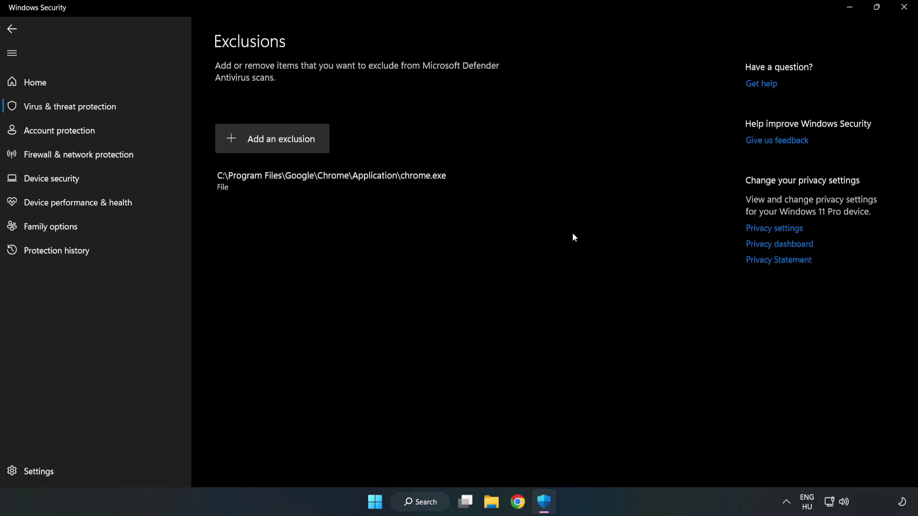
{"action": "left_click", "coordinate": [904, 13]}
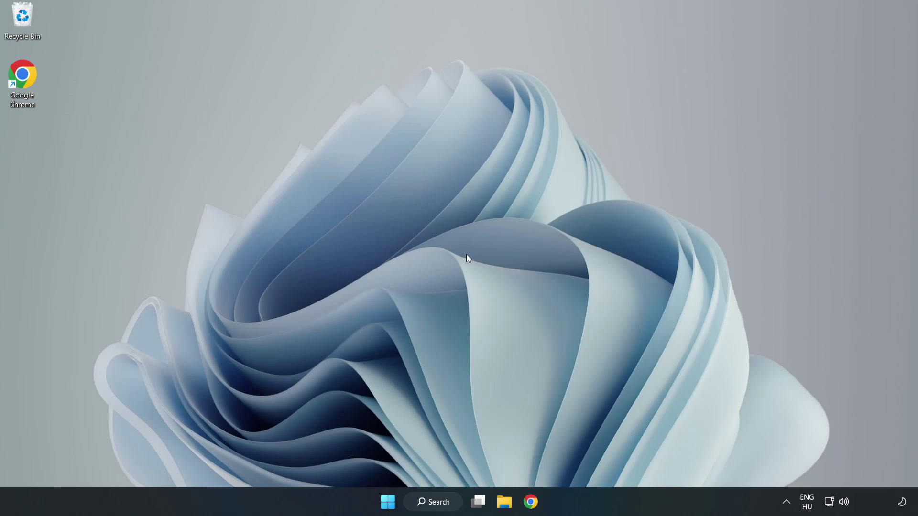
Step: Bring up the computer's power options for sleeping, shutting down or restarting
{"action": "left_click", "coordinate": [388, 501]}
{"action": "left_click", "coordinate": [612, 460]}
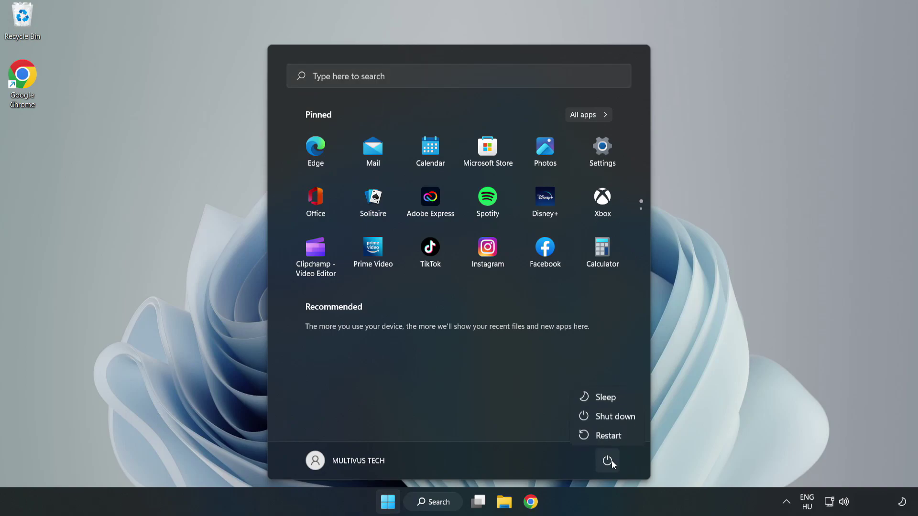